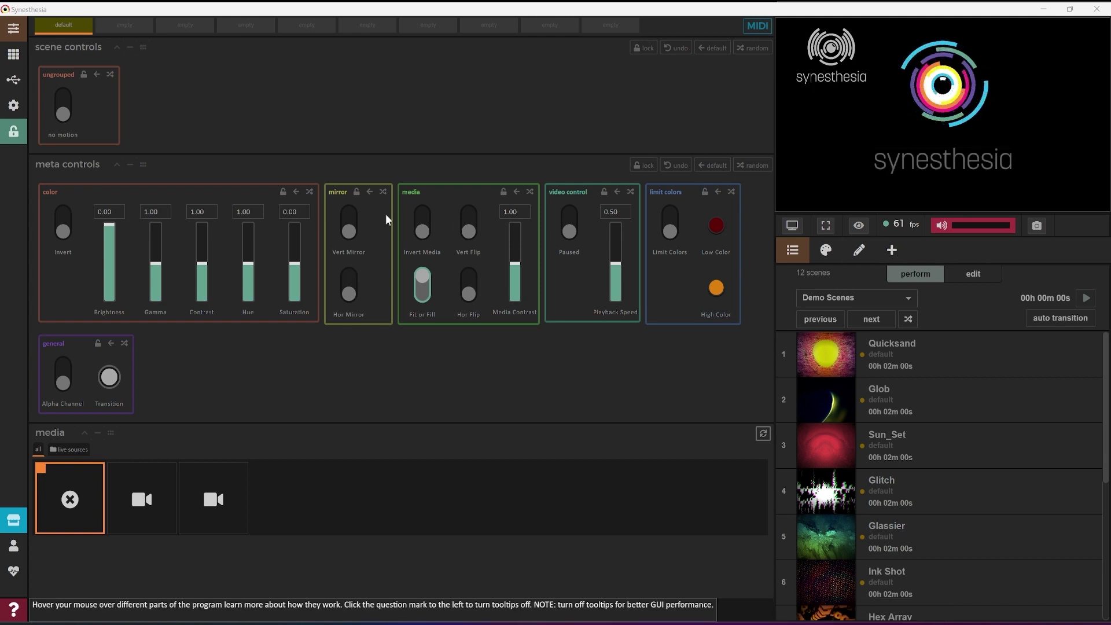
# Step: Set Microphone (Yeti Classic) as the audio input device and return to the control panel
pyautogui.click(13, 105)
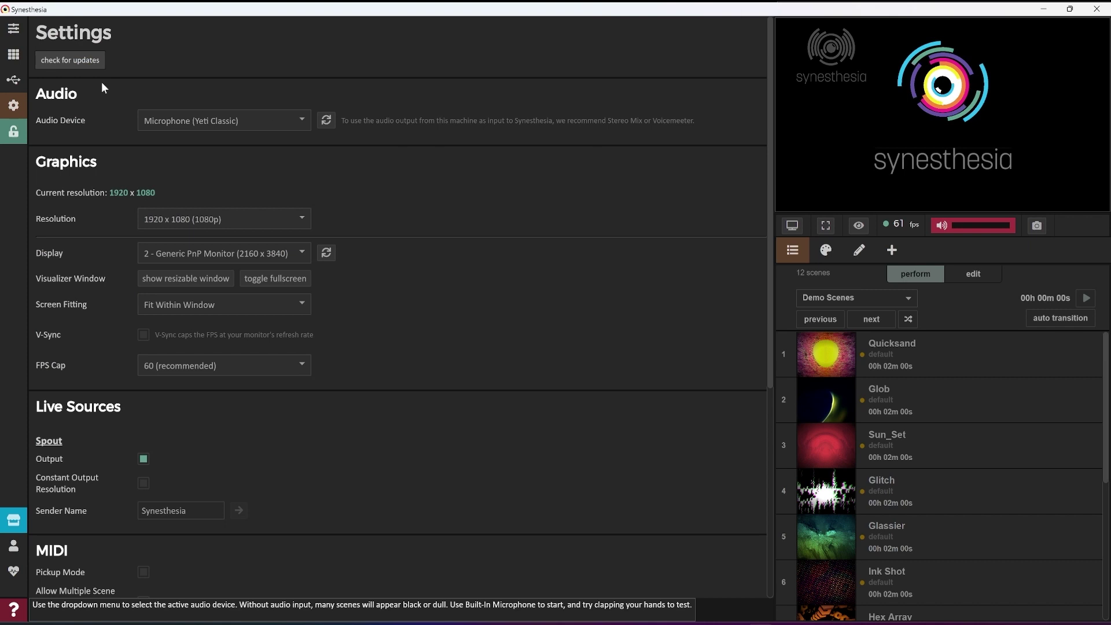
pyautogui.click(185, 117)
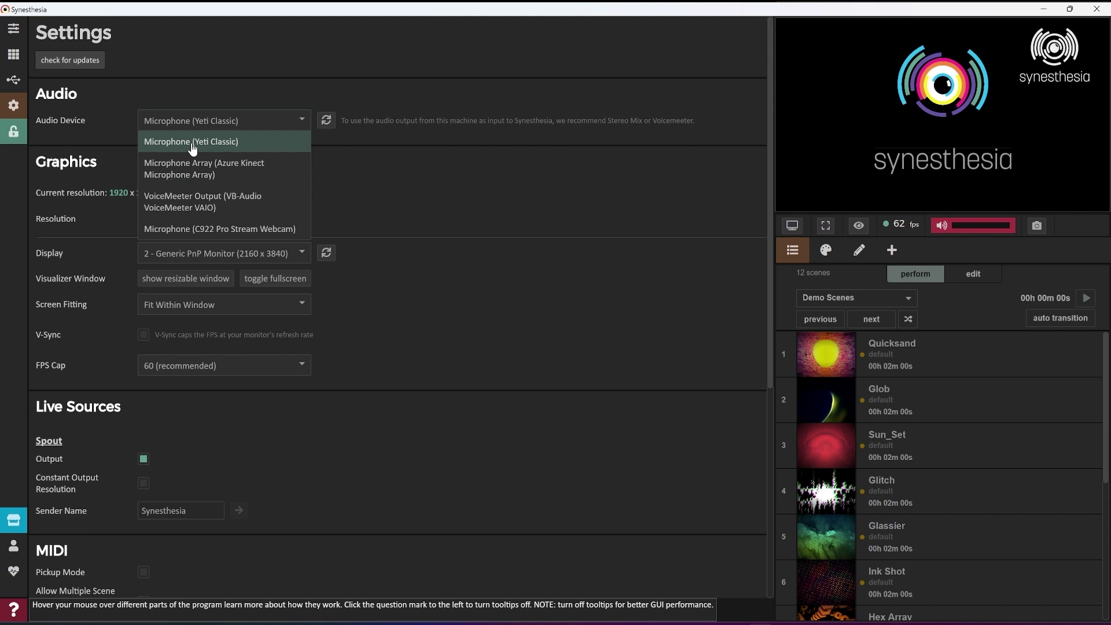
pyautogui.click(193, 144)
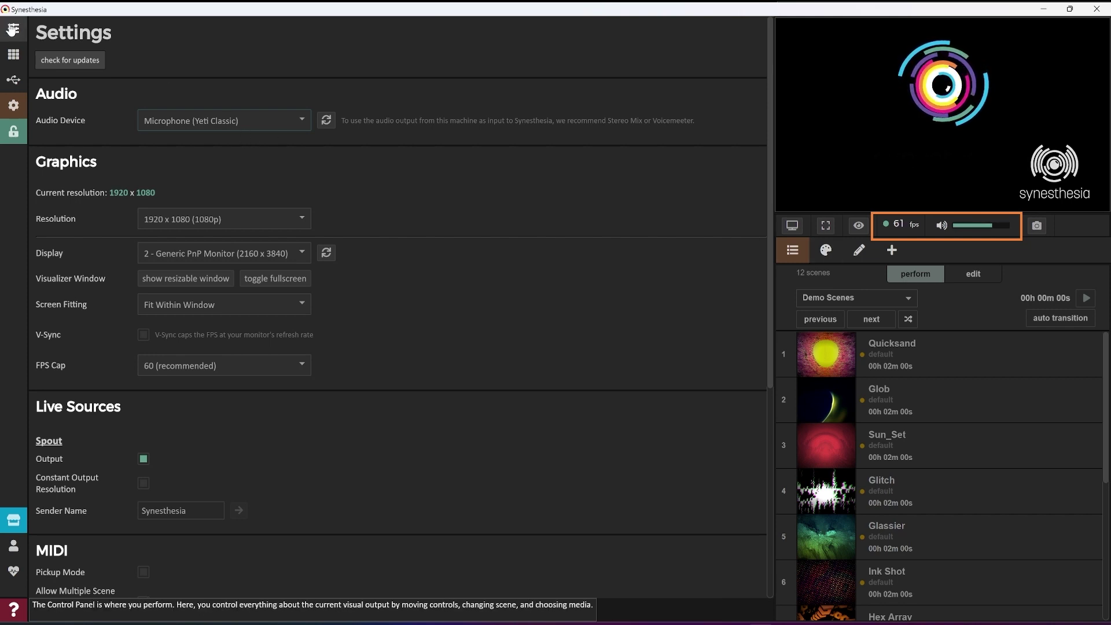
pyautogui.click(13, 29)
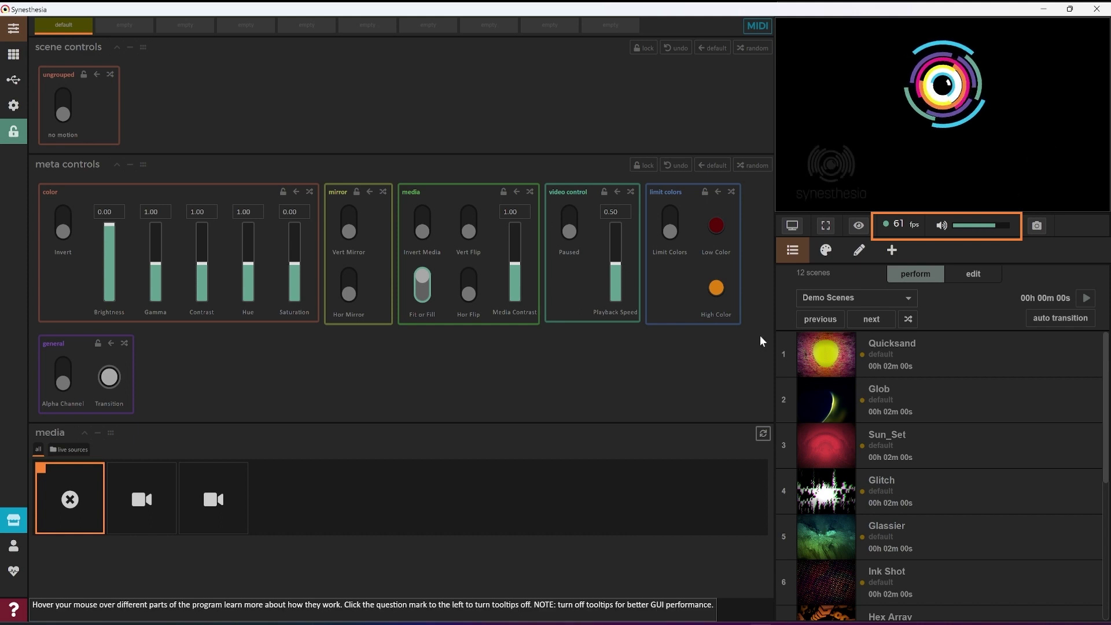
# Step: Reopen settings and confirm Microphone (Yeti Classic) as the audio input
pyautogui.scroll(-4, 903, 442)
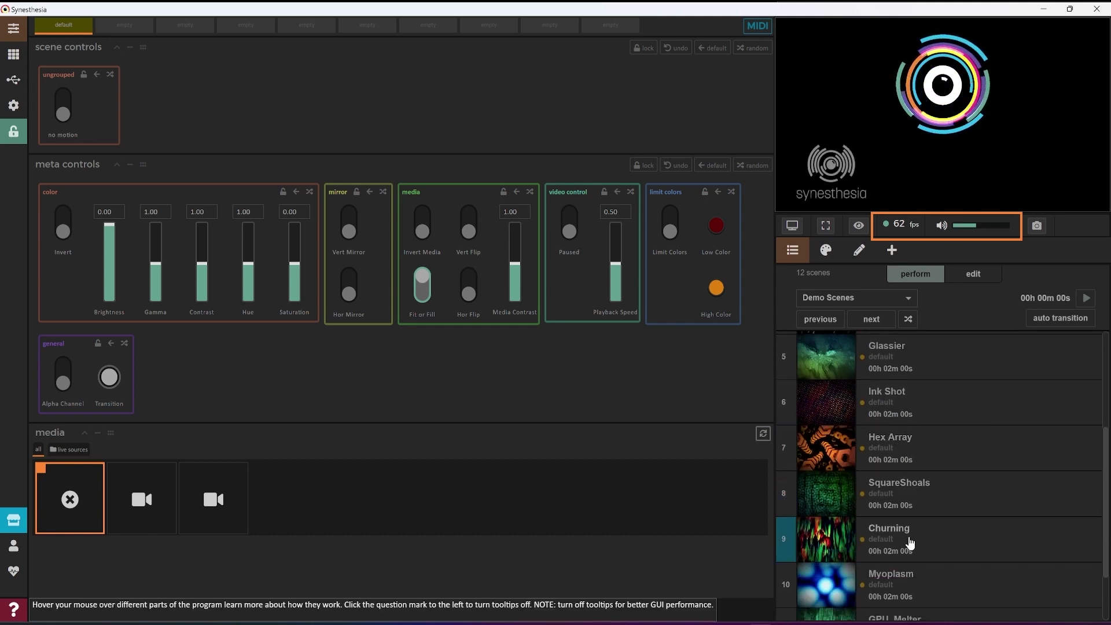
pyautogui.scroll(4, 911, 543)
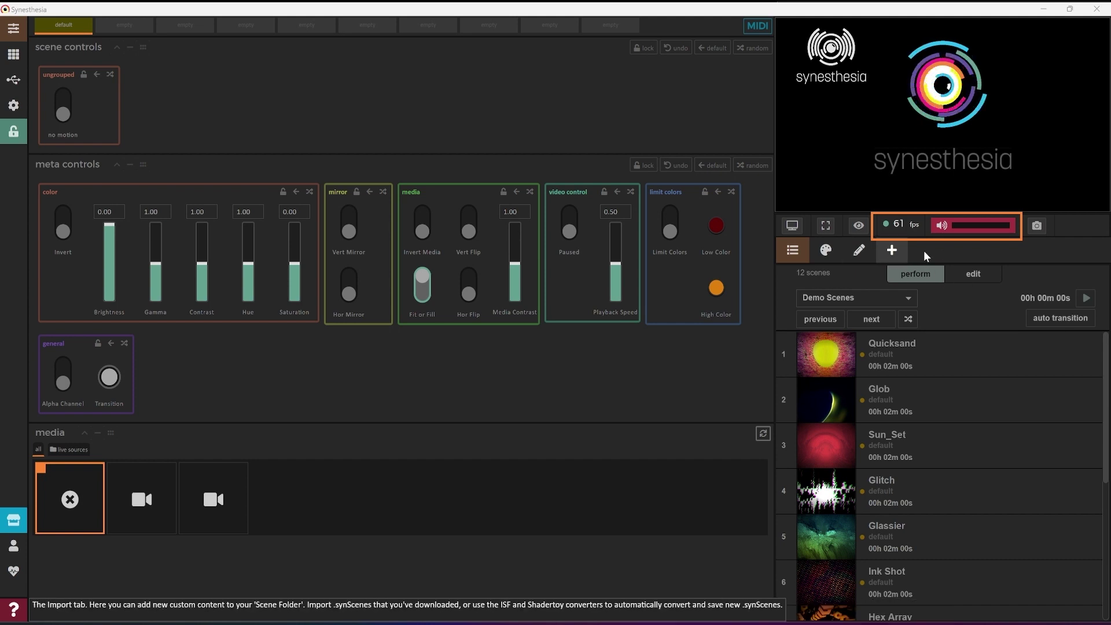
pyautogui.click(14, 105)
pyautogui.click(186, 118)
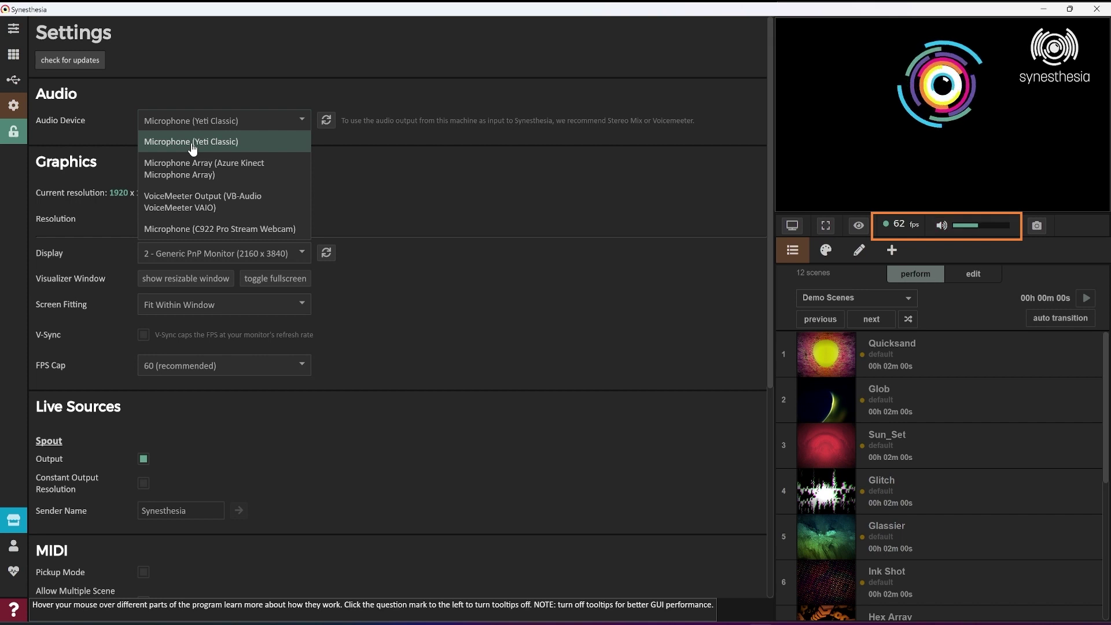
pyautogui.click(193, 143)
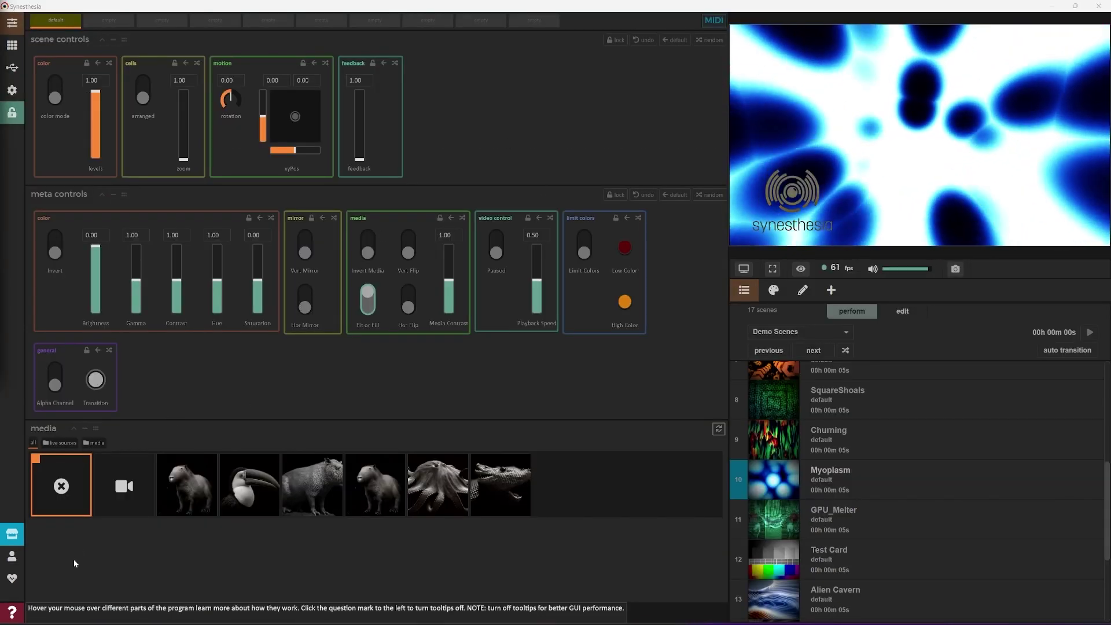
# Step: Activate the pro license on this machine from the account page, unlocking all 116 scenes
pyautogui.click(12, 559)
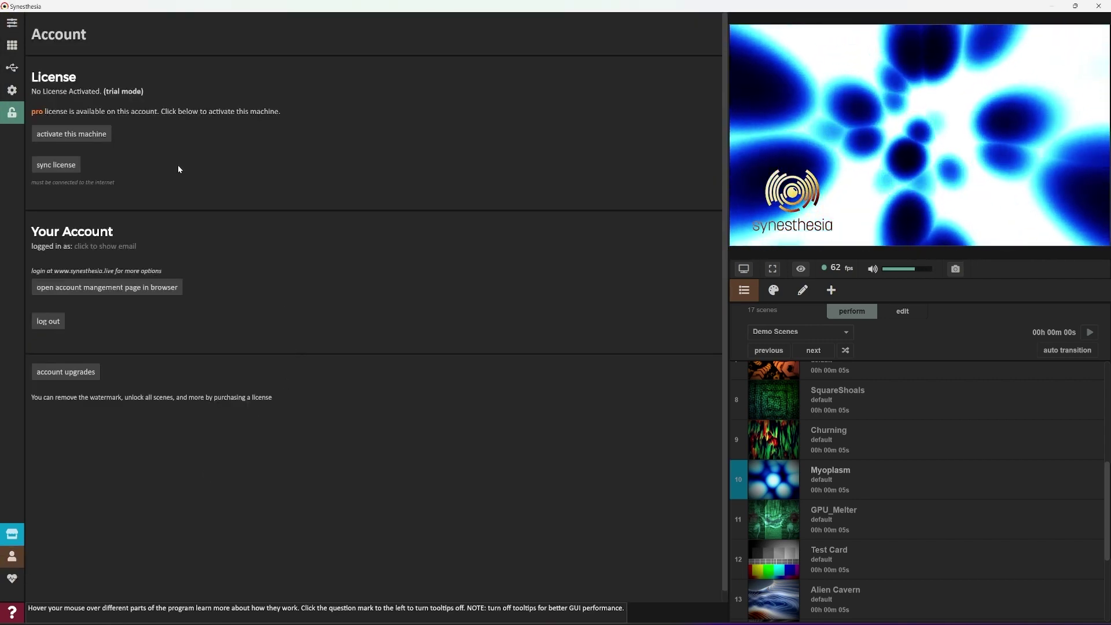
pyautogui.click(71, 135)
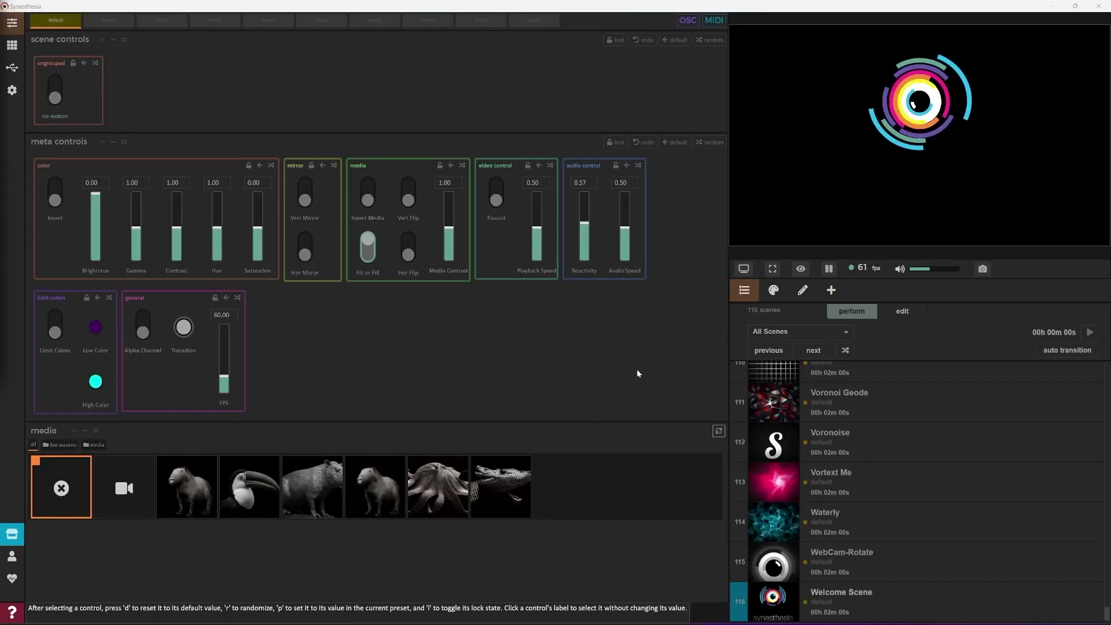
# Step: Preview several library scenes, including Circuit Bending, and scroll through the scene grid
pyautogui.click(12, 45)
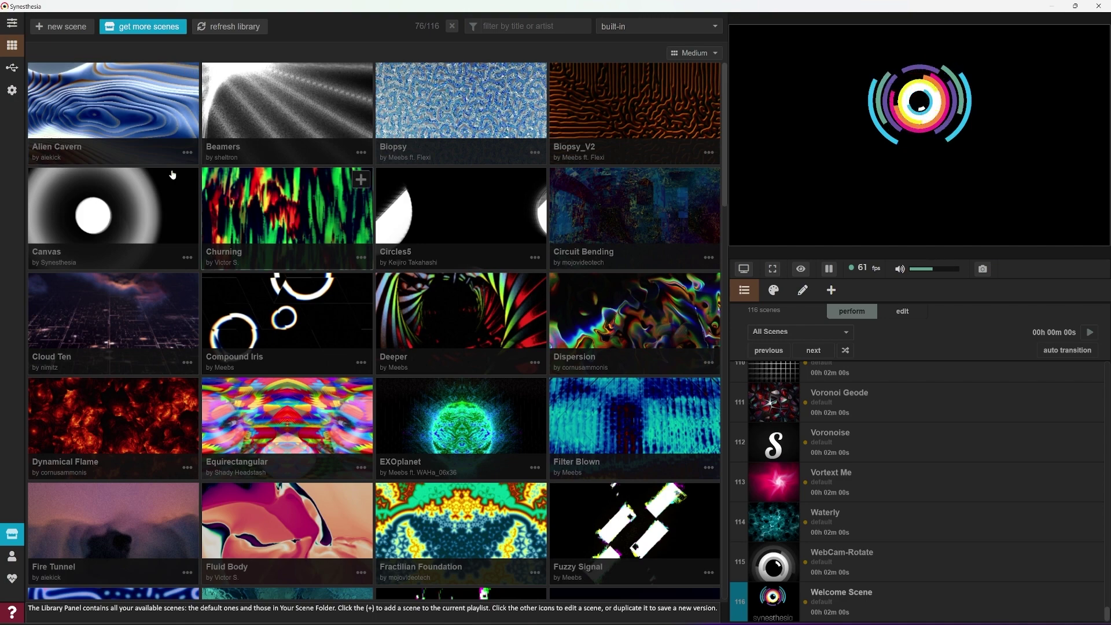
pyautogui.click(150, 107)
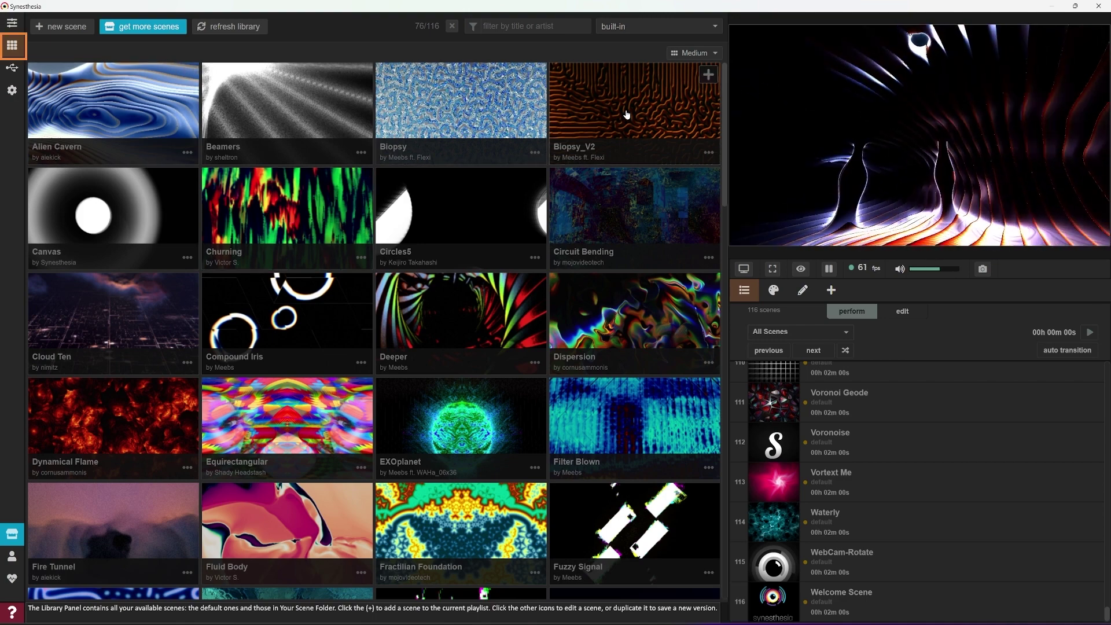
pyautogui.click(637, 222)
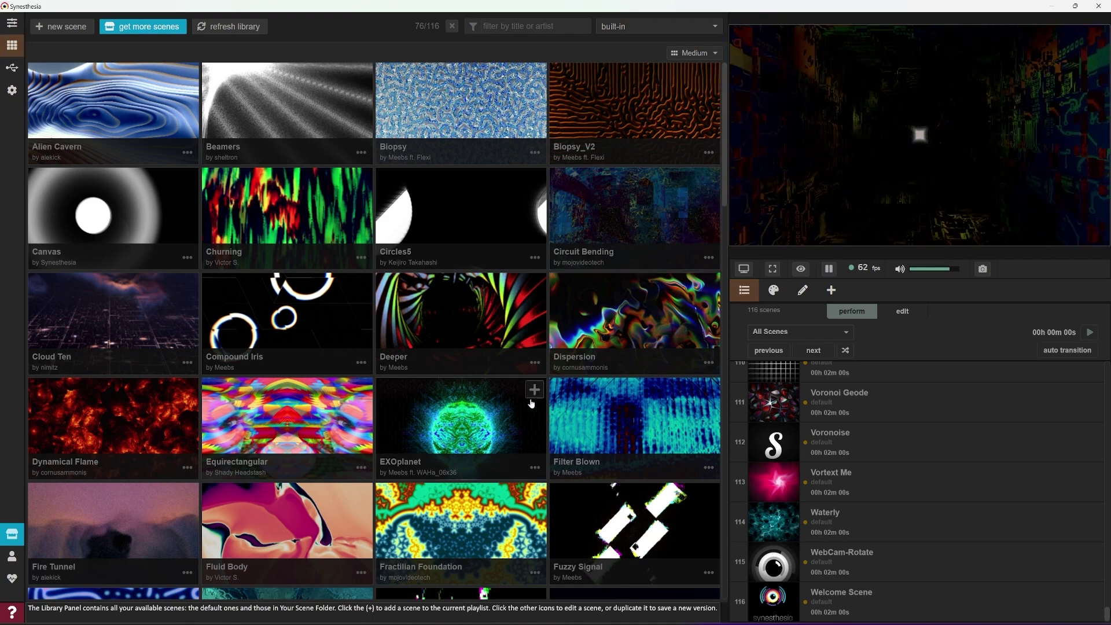
pyautogui.click(299, 414)
pyautogui.scroll(-3, 298, 413)
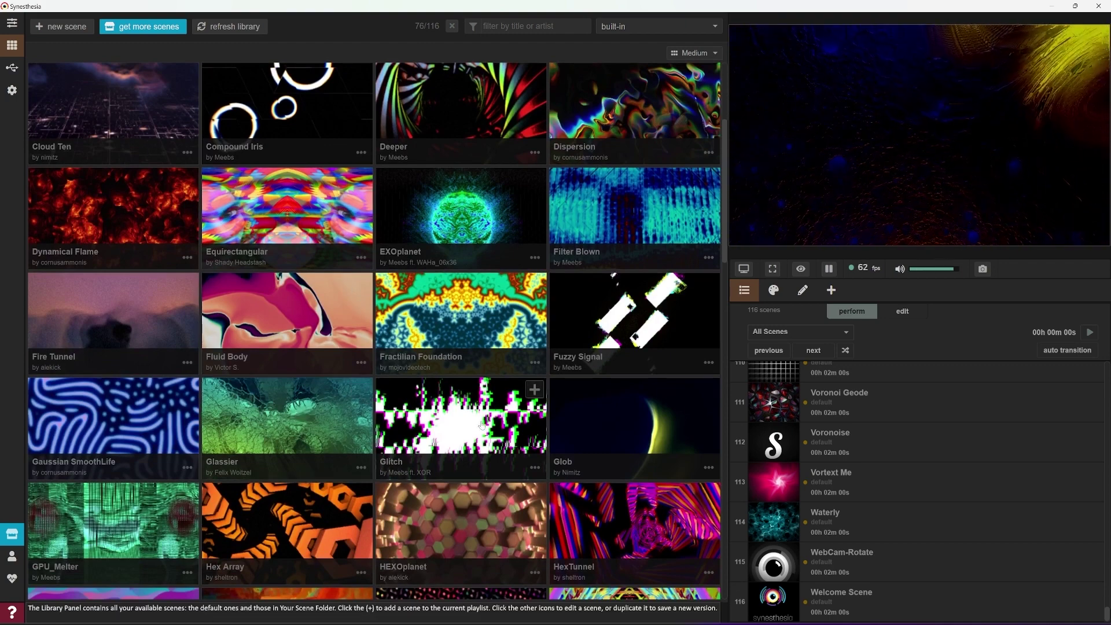
pyautogui.scroll(-3, 494, 428)
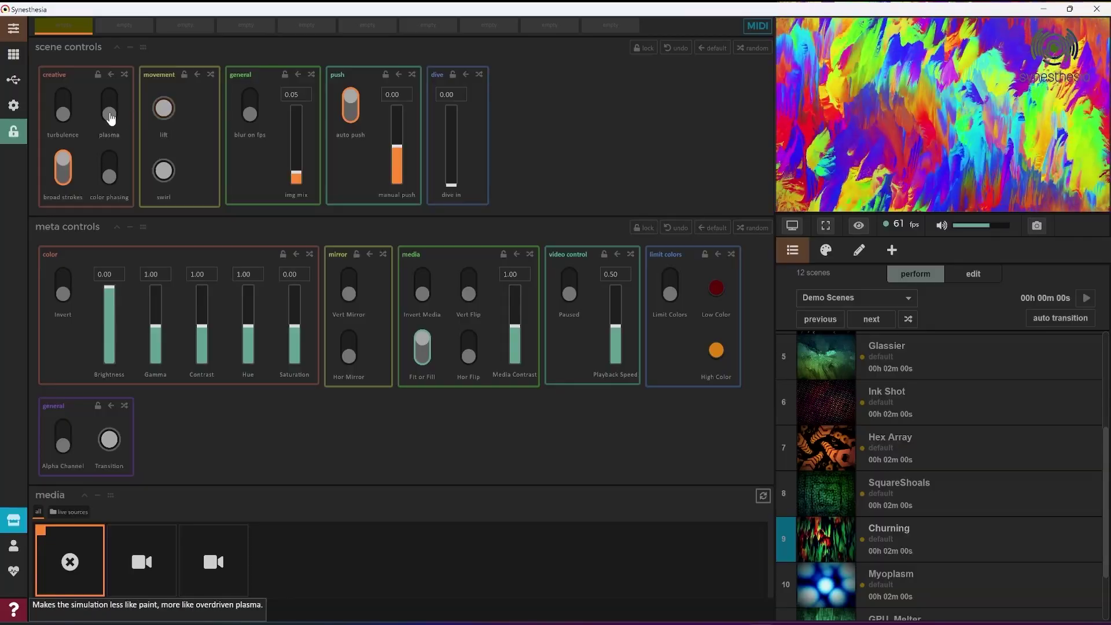
# Step: Turn on plasma, raise manual push to 0.95 and dive in to 0.31
pyautogui.click(108, 115)
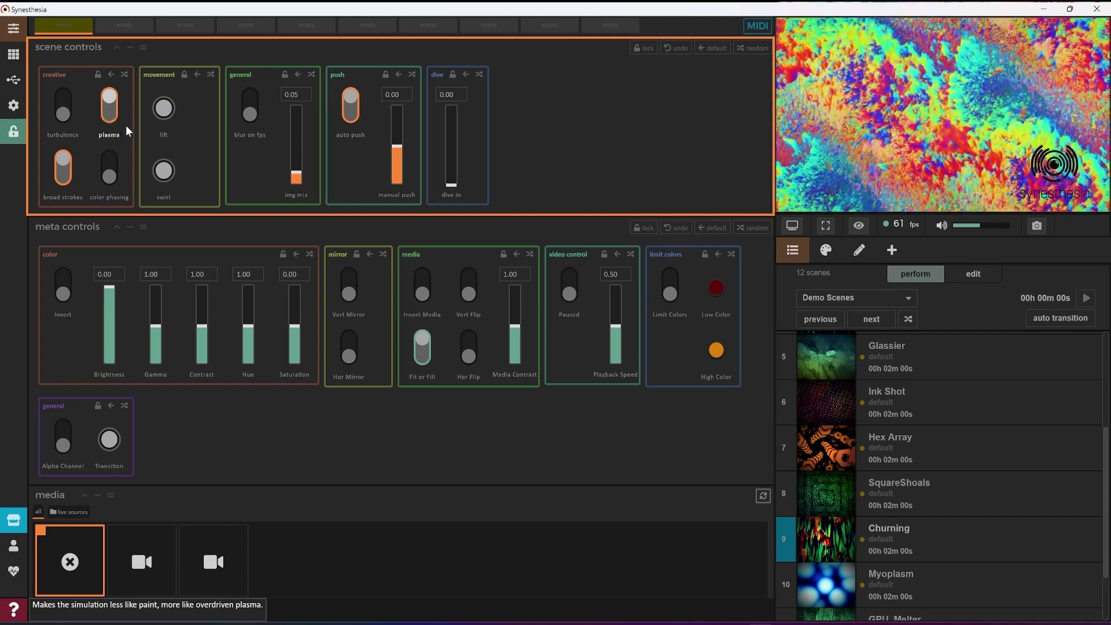
pyautogui.moveTo(396, 147)
pyautogui.mouseDown()
pyautogui.moveTo(397, 124)
pyautogui.moveTo(397, 156)
pyautogui.mouseUp()
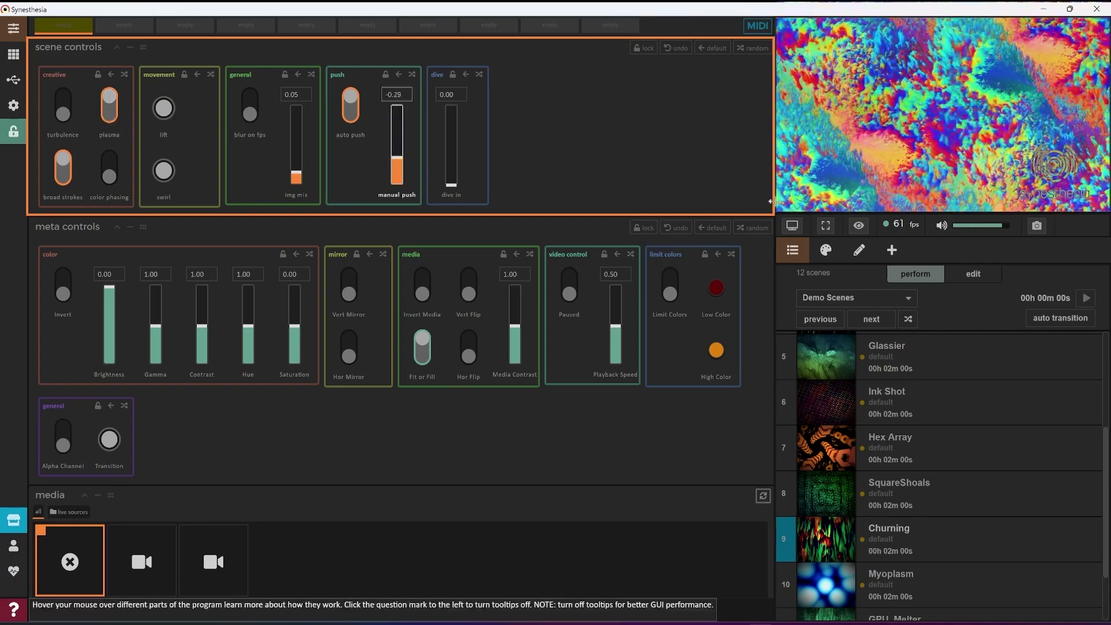
pyautogui.moveTo(451, 187); pyautogui.dragTo(456, 168)
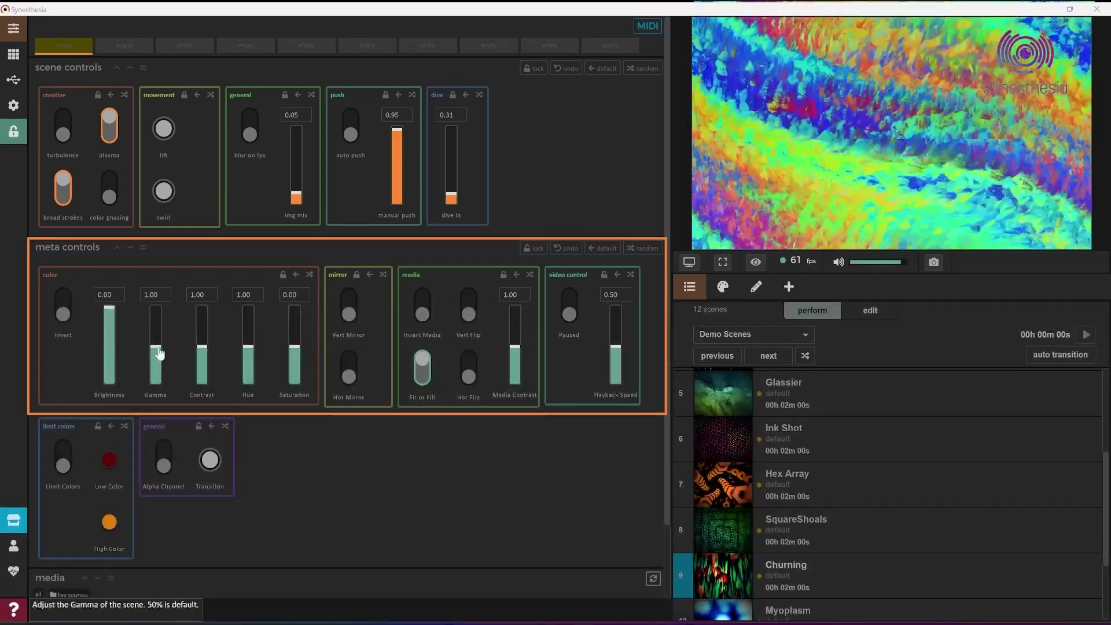
# Step: Lower the hue, adjust contrast, and drop brightness to -1.00
pyautogui.click(247, 352)
pyautogui.moveTo(247, 358); pyautogui.dragTo(247, 369)
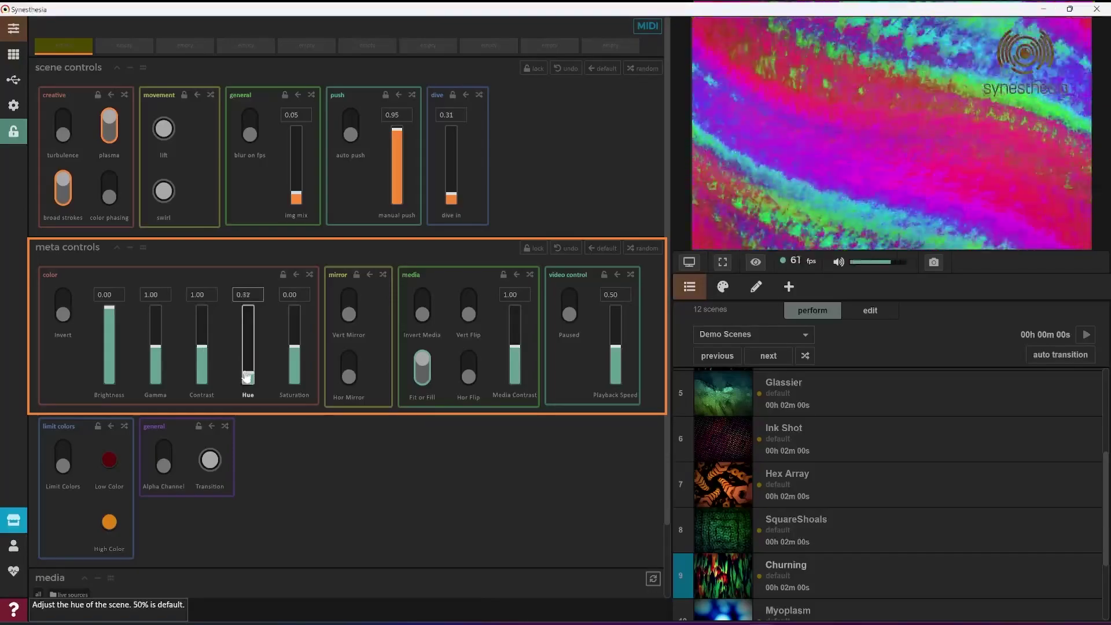
pyautogui.moveTo(202, 351); pyautogui.dragTo(204, 375)
pyautogui.scroll(1, 210, 339)
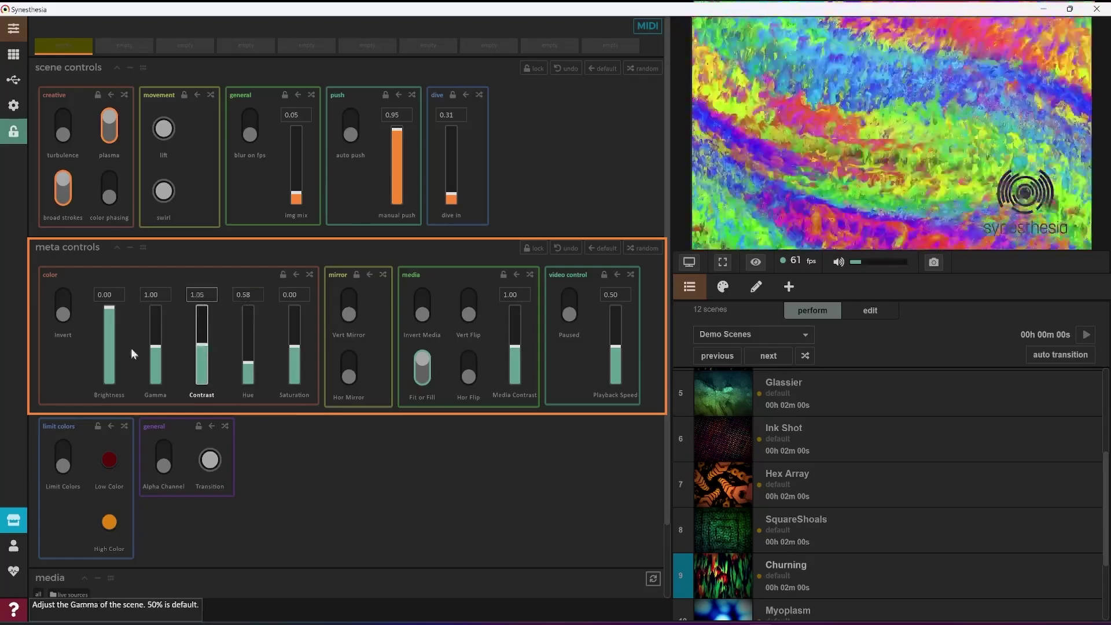
pyautogui.moveTo(109, 316); pyautogui.dragTo(110, 368)
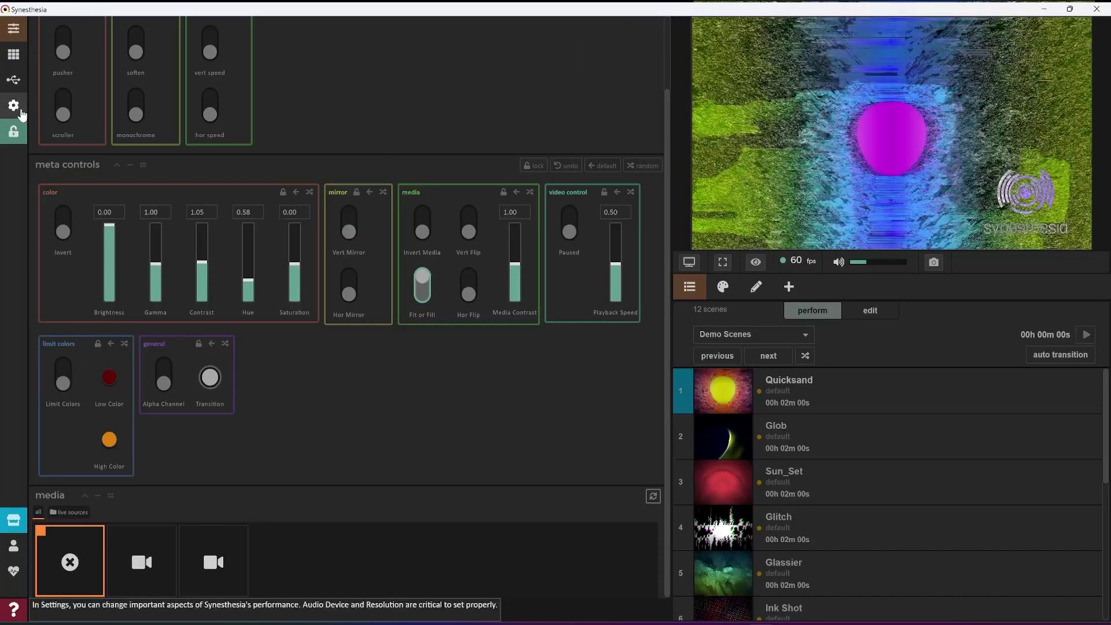
# Step: Add D:\Media as a media folder in Settings and return to the control panel
pyautogui.click(19, 111)
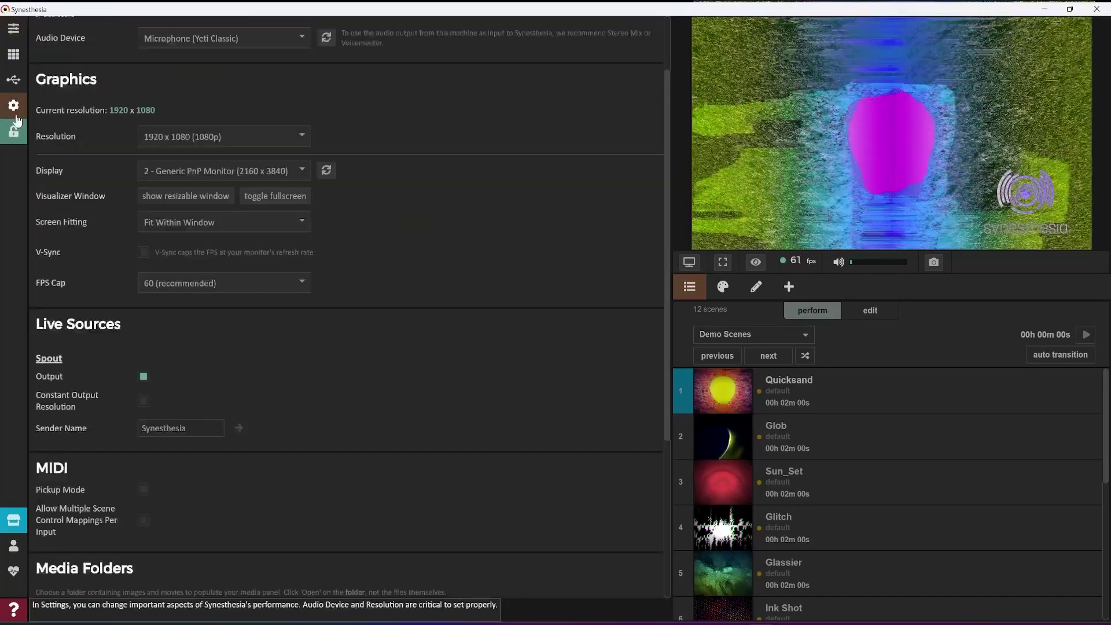
pyautogui.scroll(-3, 167, 193)
pyautogui.scroll(-2, 168, 195)
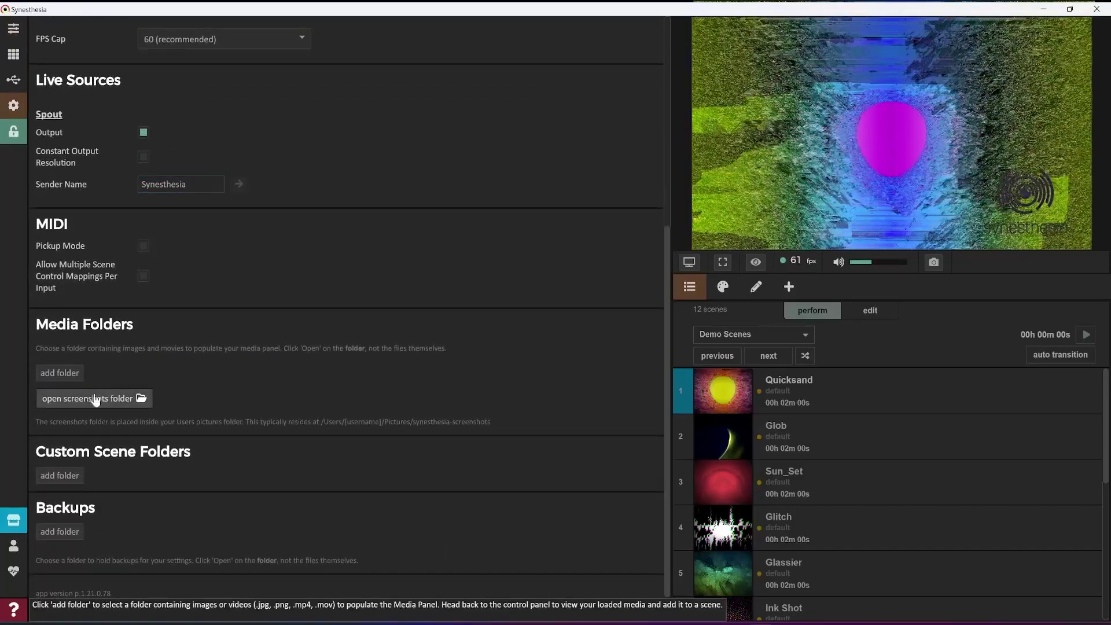
pyautogui.click(58, 374)
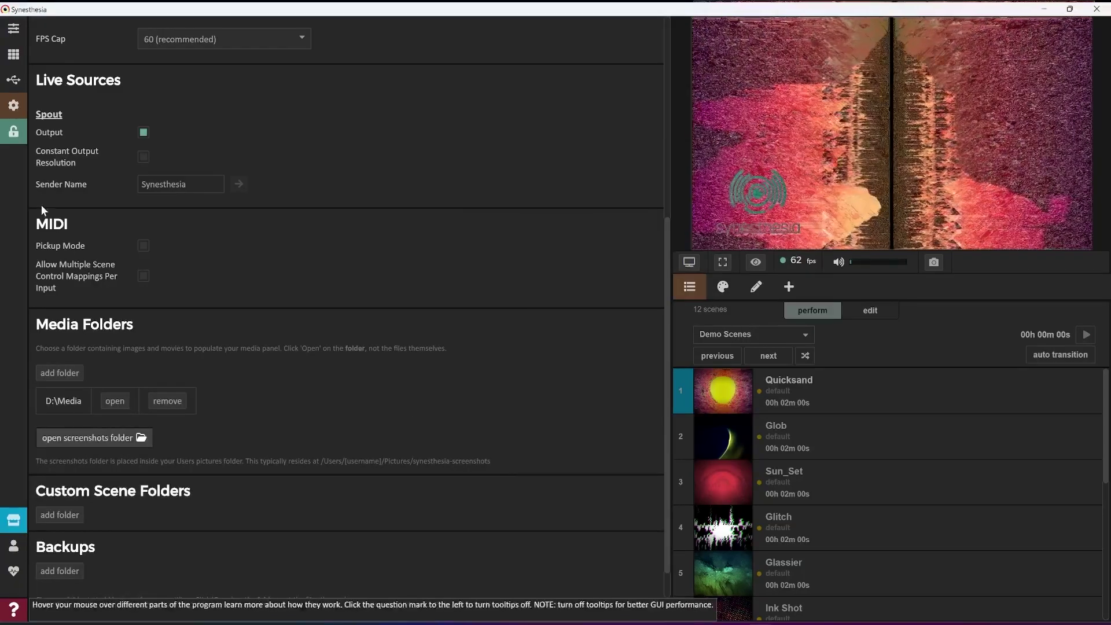
pyautogui.click(12, 39)
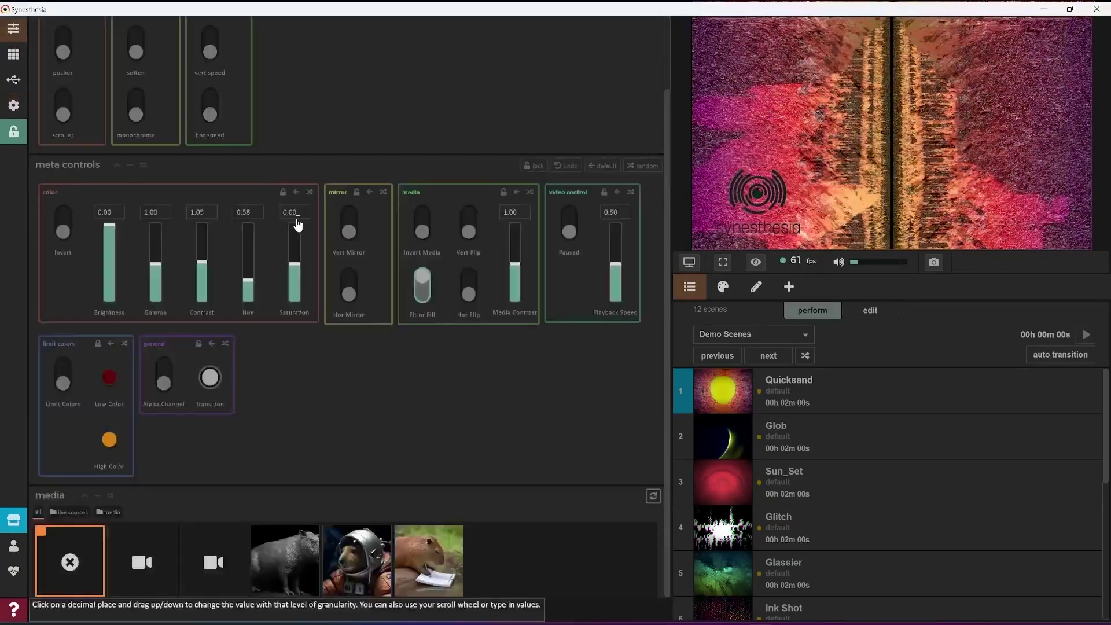
# Step: Use the standing capybara photo as scene media and toggle the visualizer window fullscreen
pyautogui.click(303, 570)
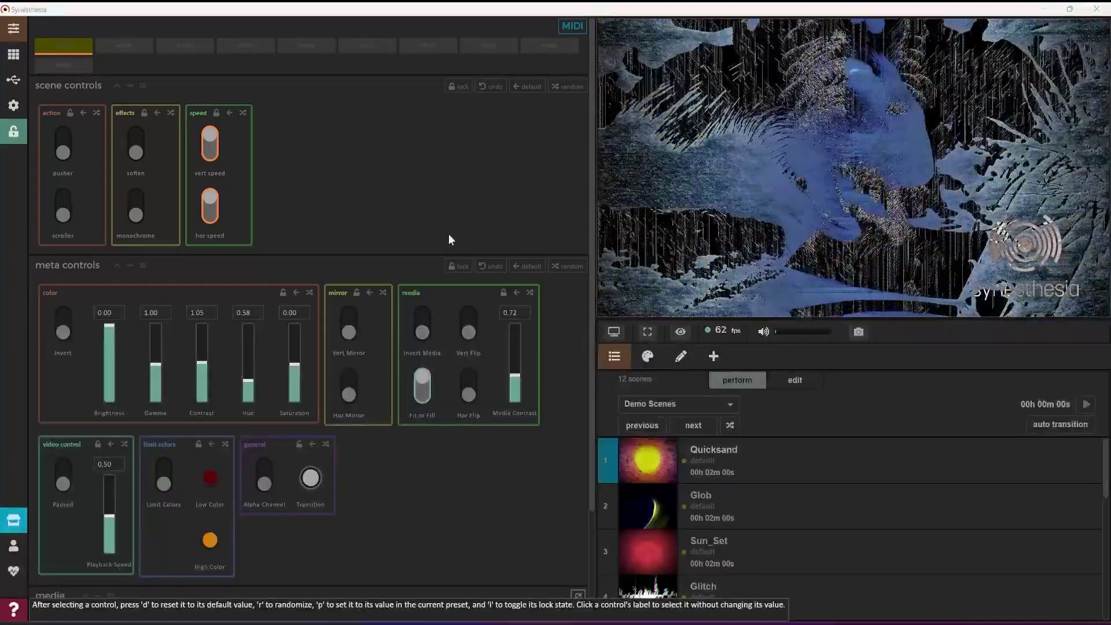
pyautogui.click(13, 107)
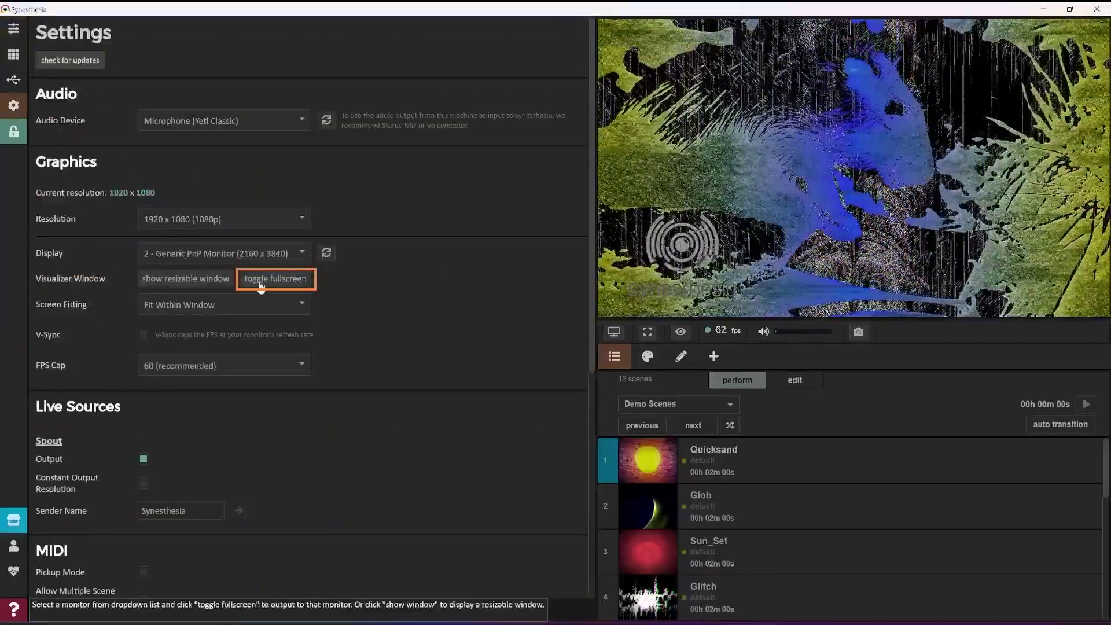
pyautogui.click(265, 283)
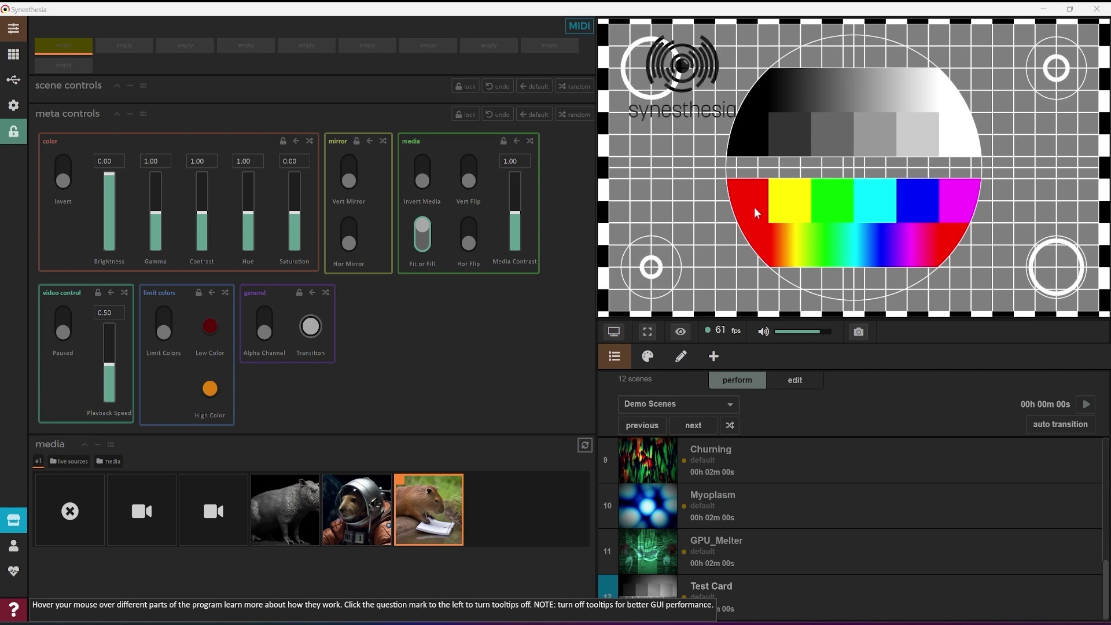
# Step: Check connected MIDI devices, then globally map SLIDER 0 to a nanoKONTROL2 fader
pyautogui.click(14, 79)
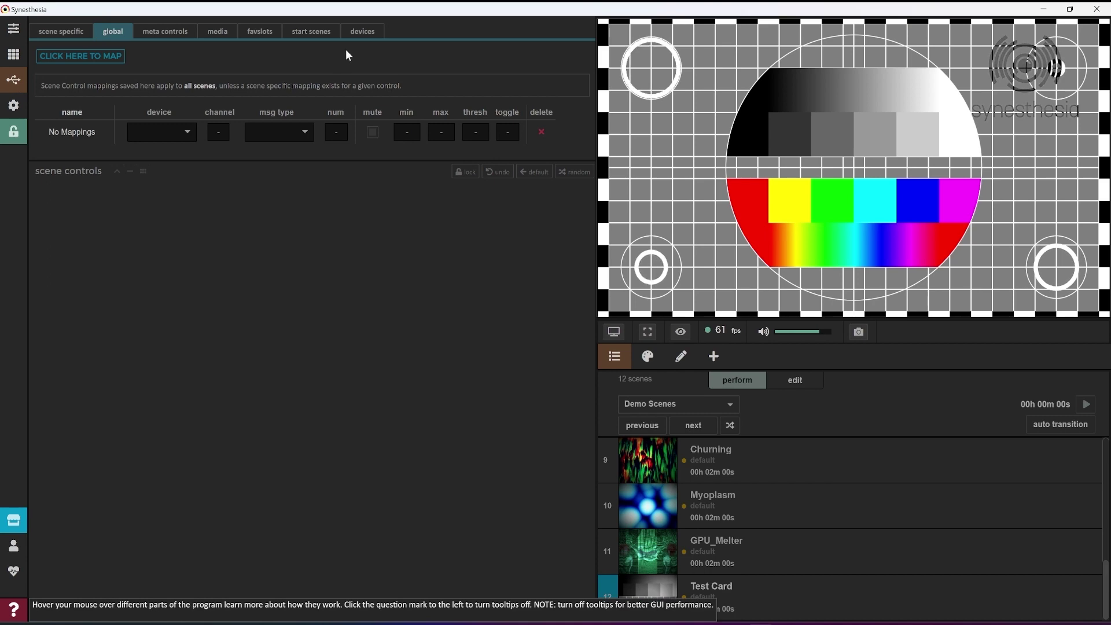
pyautogui.click(358, 37)
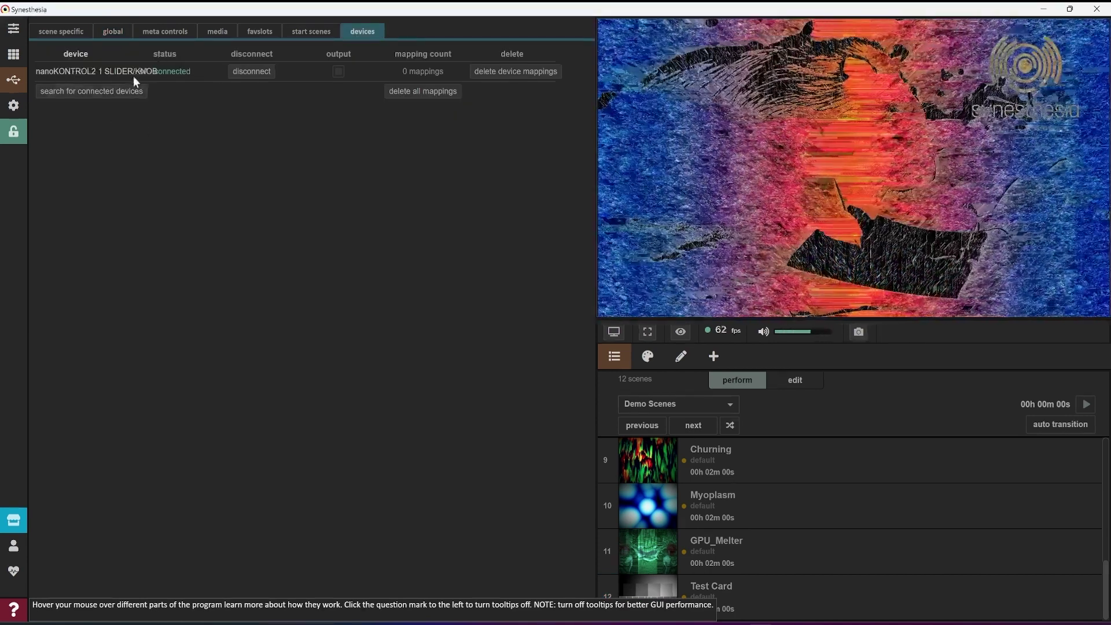
pyautogui.click(107, 35)
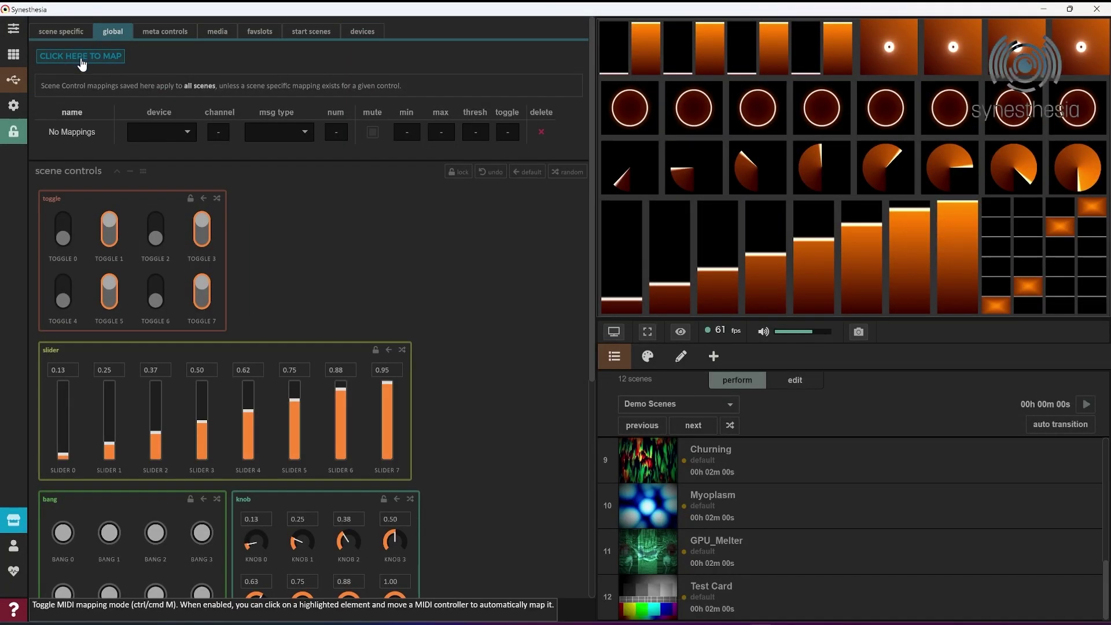
pyautogui.click(81, 58)
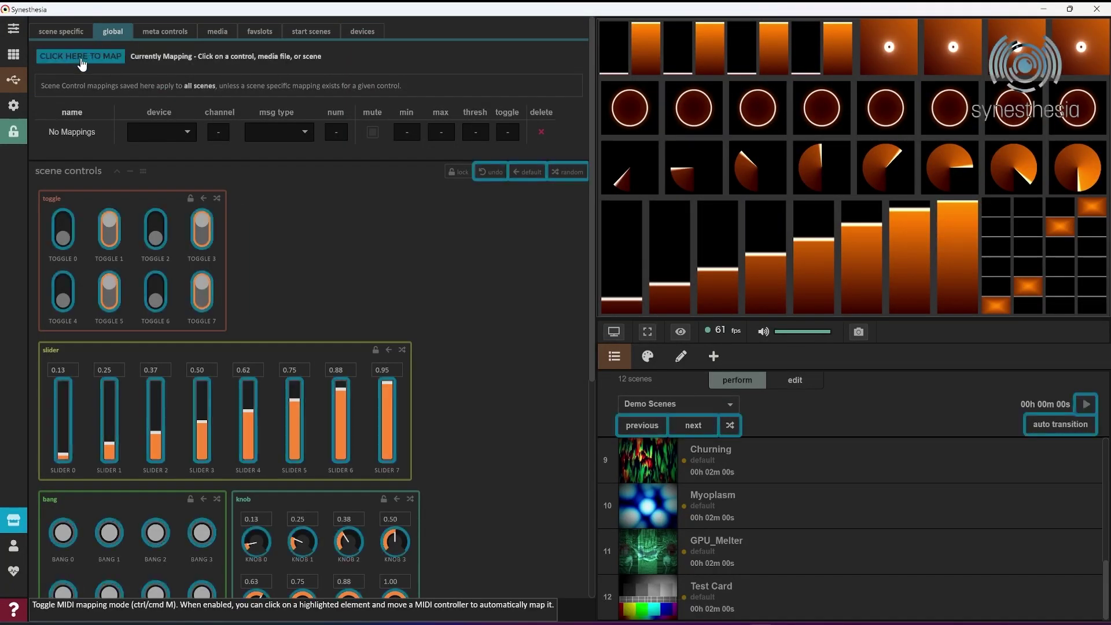
pyautogui.click(63, 419)
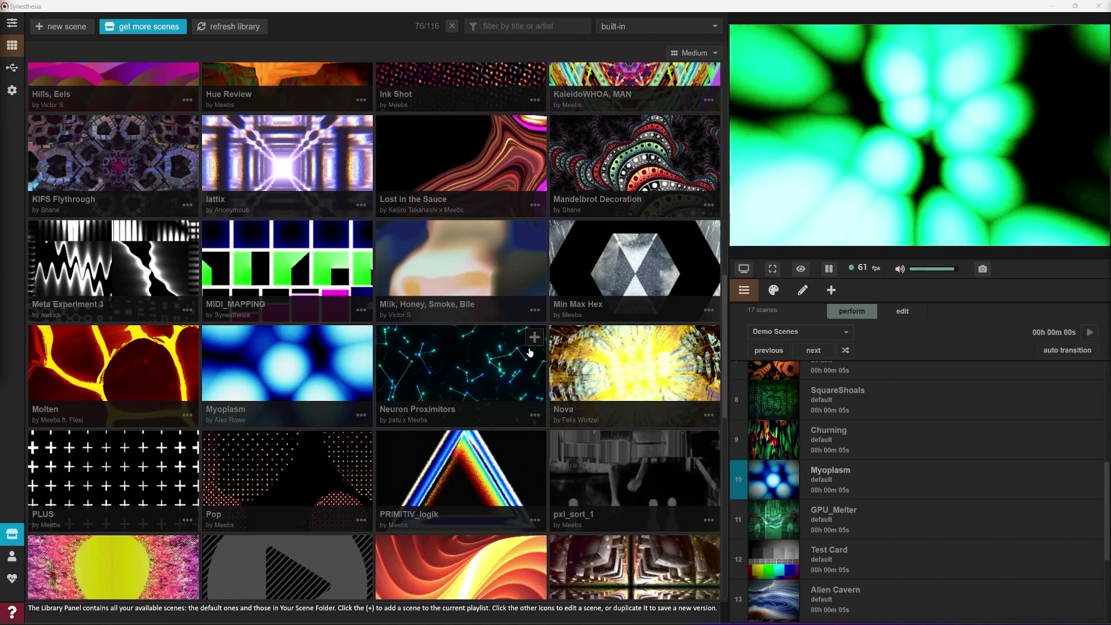
pyautogui.scroll(10, 523, 344)
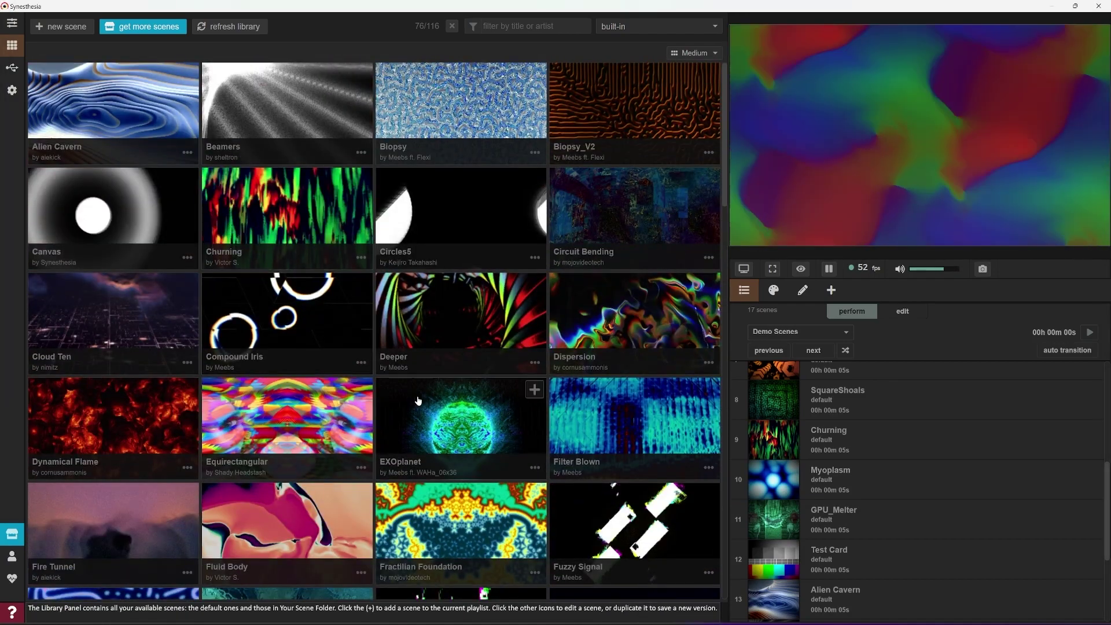
# Step: Scroll the scene library and preview the Myoplasm scene
pyautogui.scroll(-6, 429, 397)
pyautogui.scroll(-5, 429, 396)
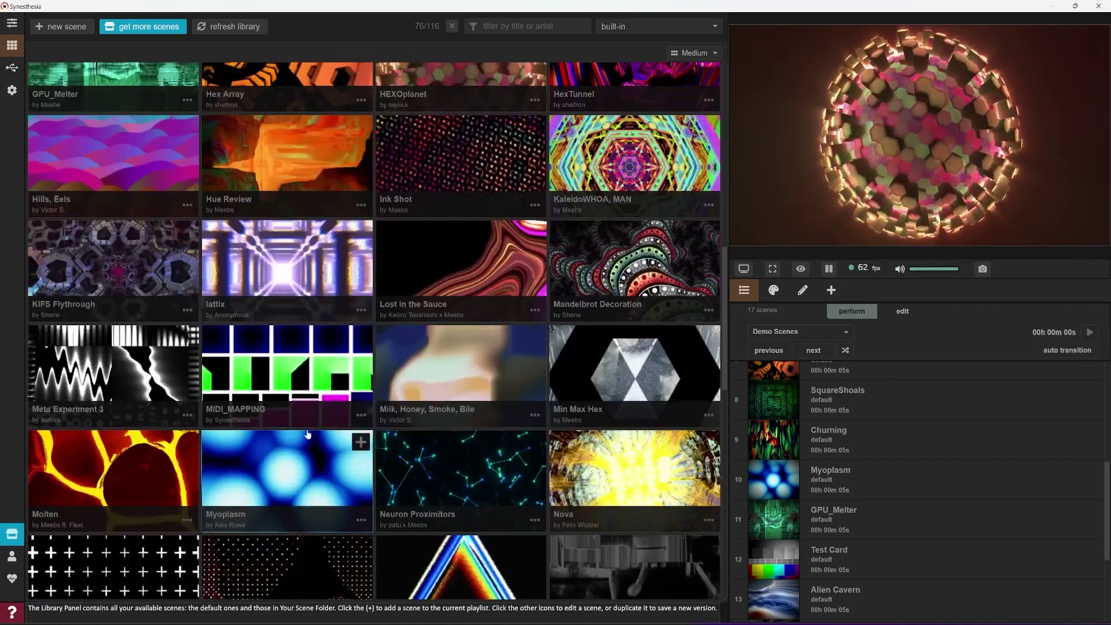
pyautogui.click(307, 434)
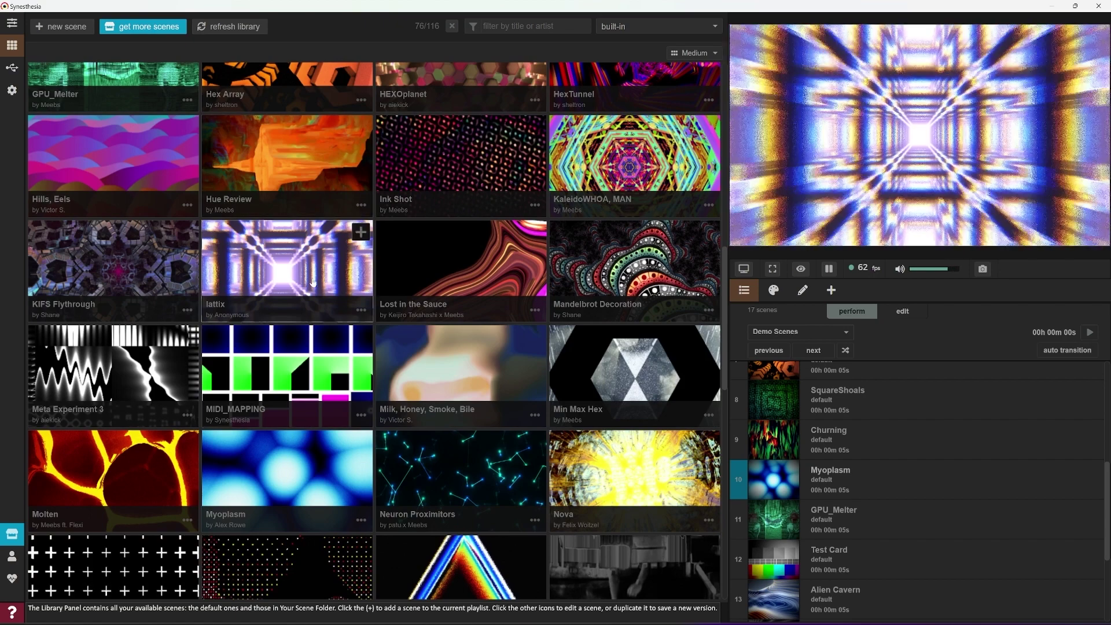
pyautogui.scroll(-6, 313, 283)
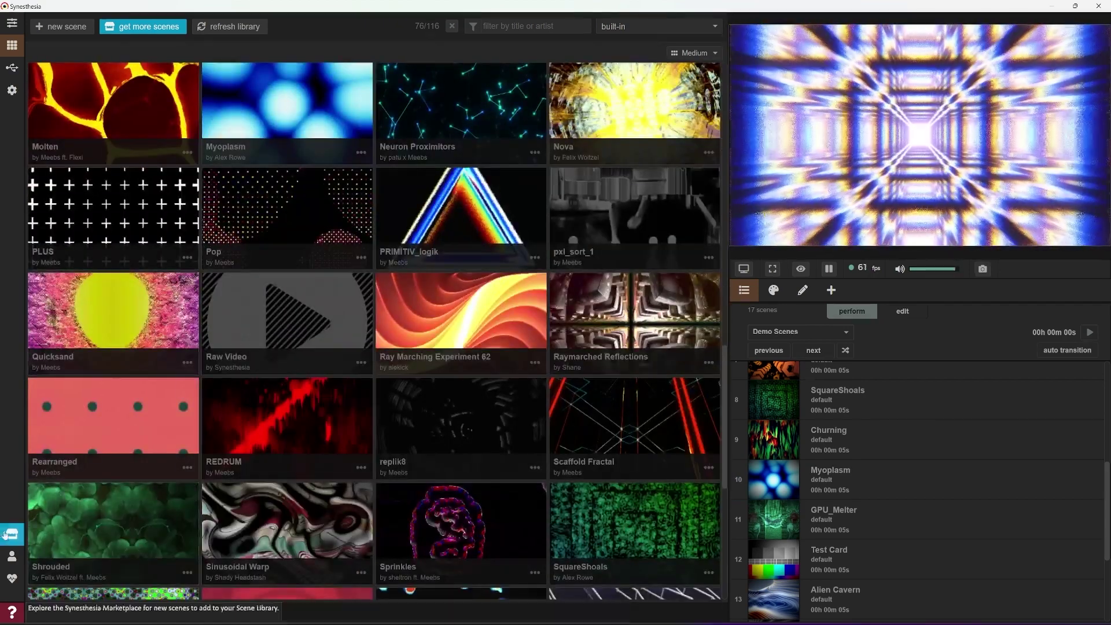
# Step: Browse the online scene store, open the Plasma Diffuser page, and enlarge the live preview
pyautogui.click(12, 535)
pyautogui.scroll(-3, 446, 302)
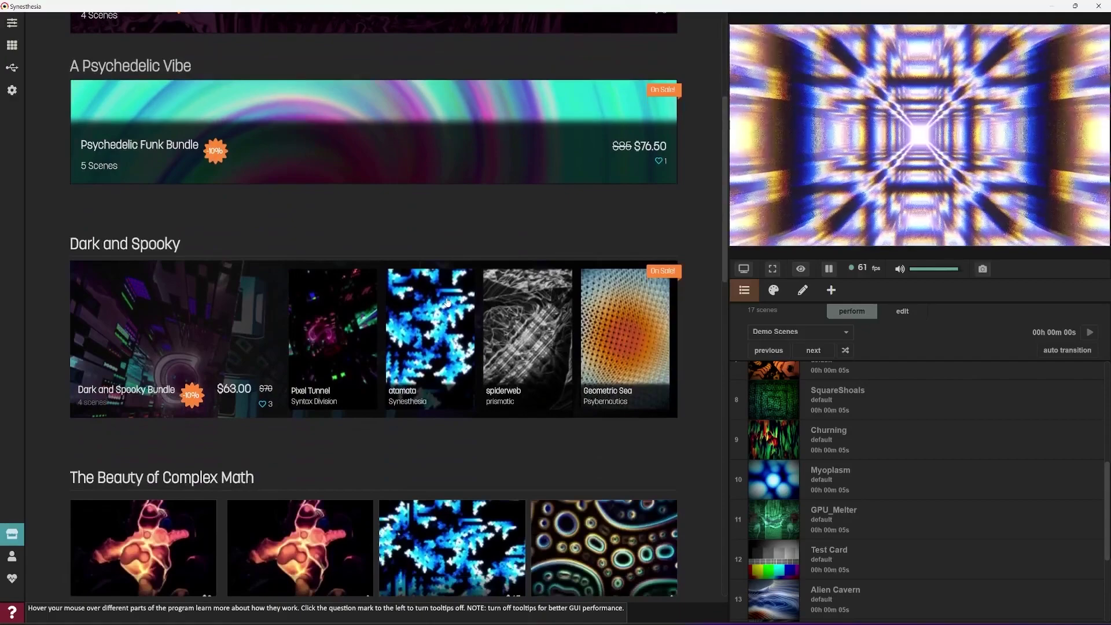
pyautogui.scroll(-5, 447, 301)
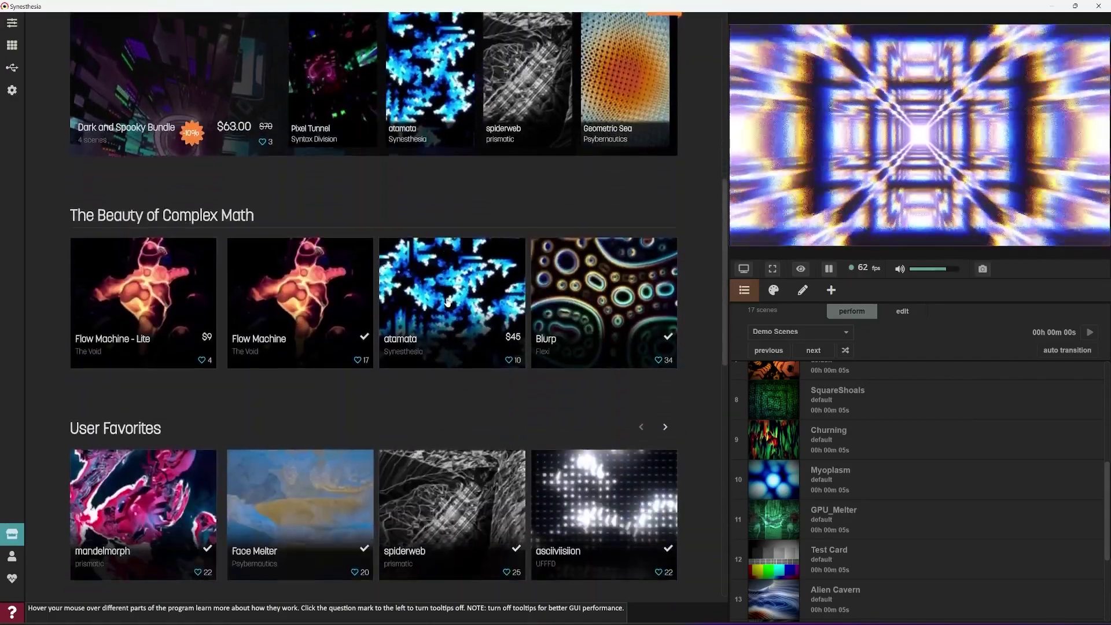
pyautogui.scroll(-2, 447, 301)
pyautogui.click(526, 78)
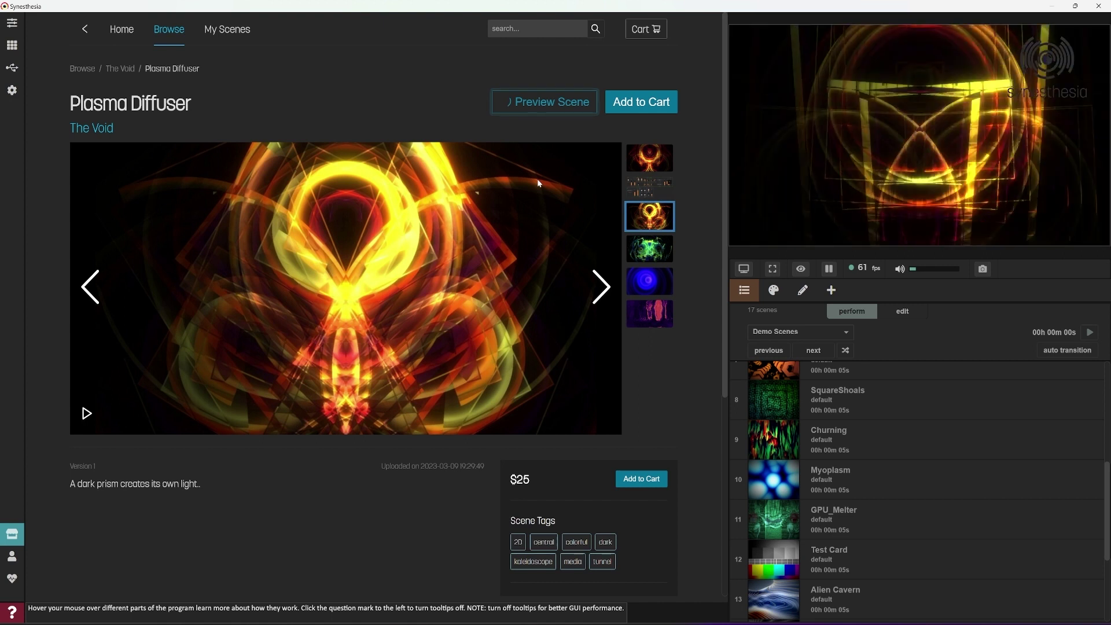
pyautogui.moveTo(665, 251); pyautogui.dragTo(664, 318)
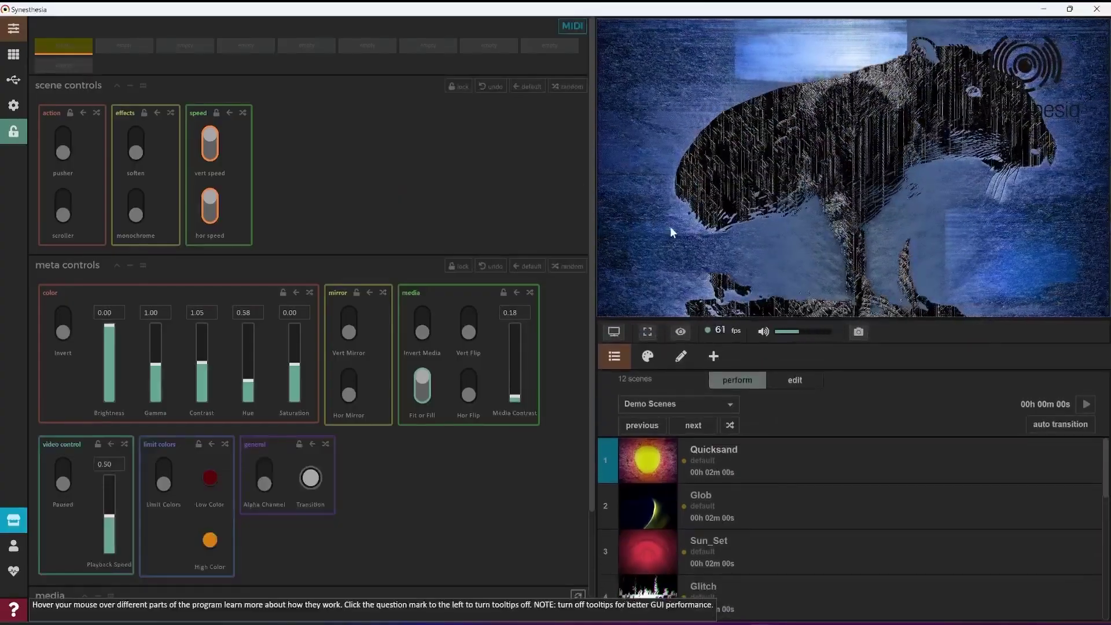
# Step: Feed the astronaut capybara image, then the capy_reading image, into the scene
pyautogui.scroll(-3, 336, 418)
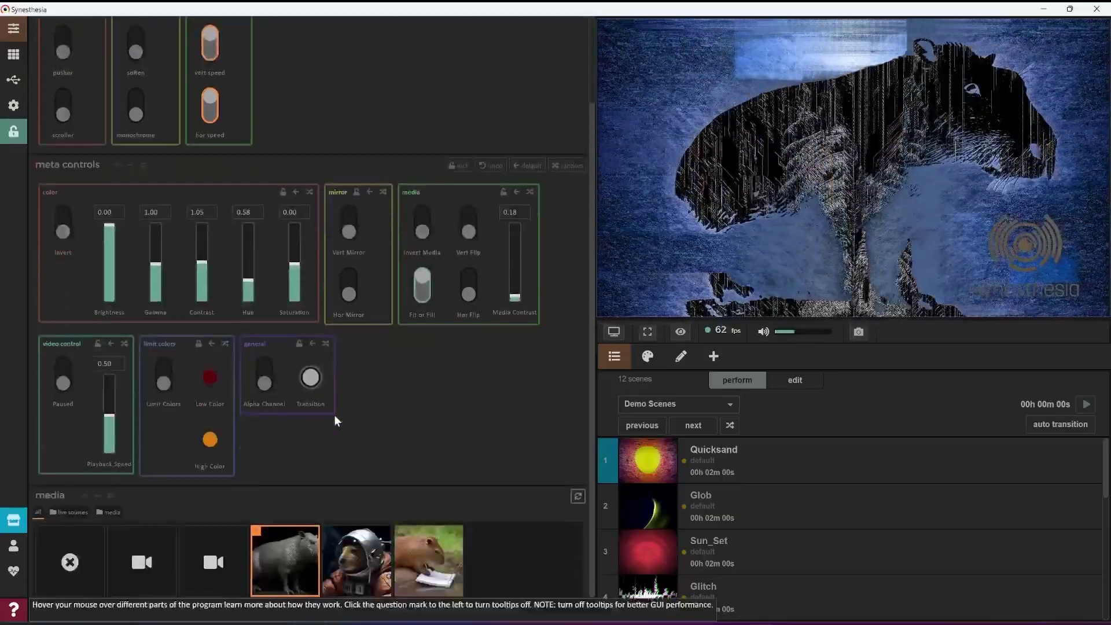
pyautogui.click(357, 567)
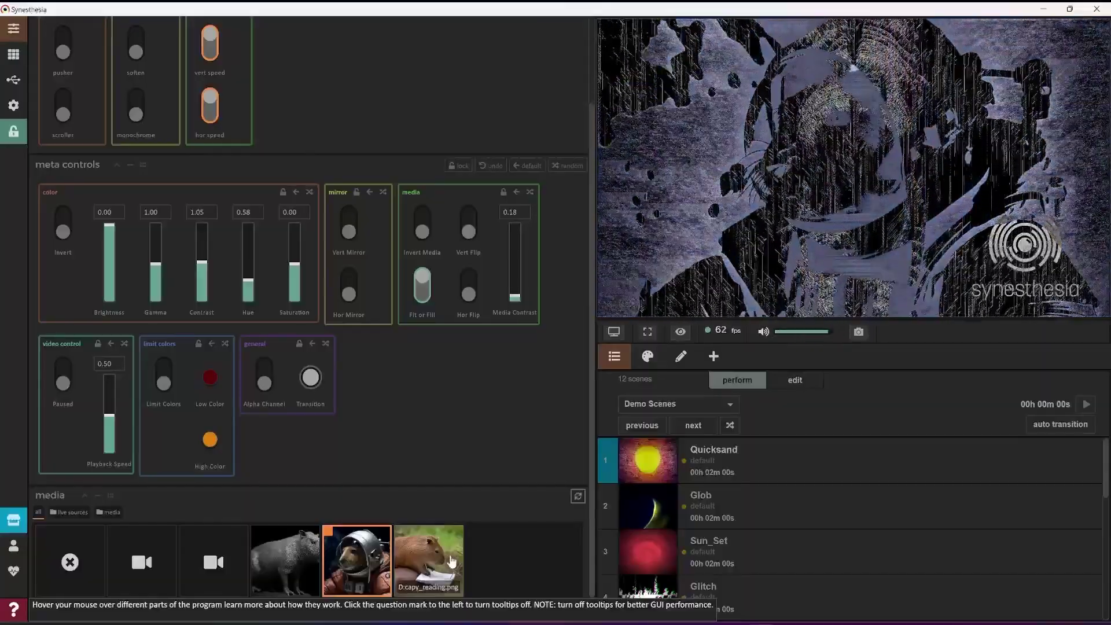
pyautogui.click(452, 560)
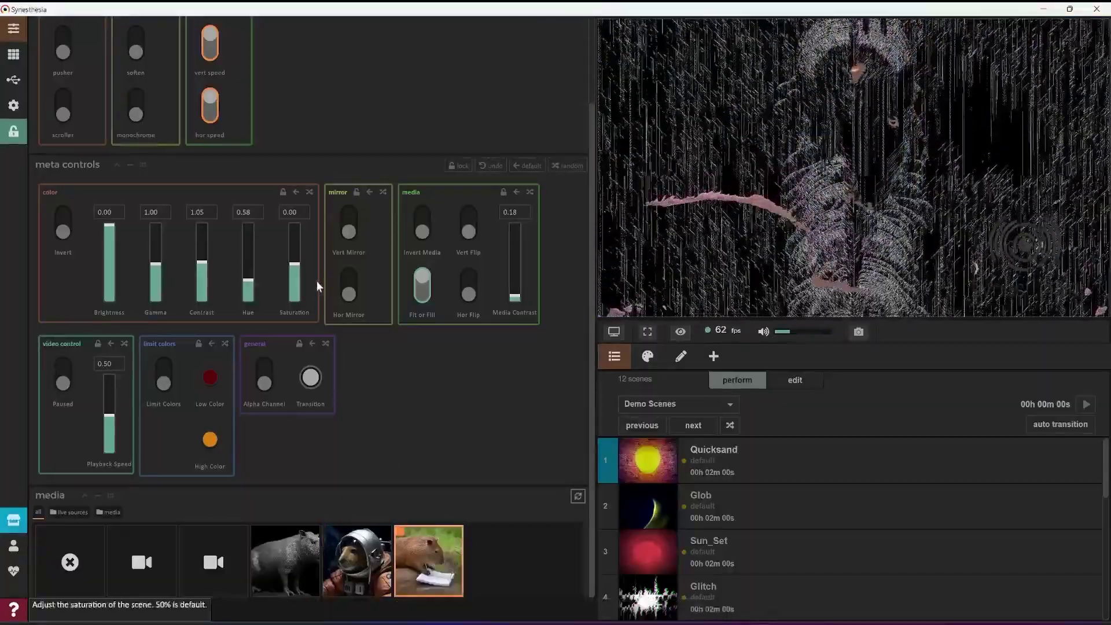